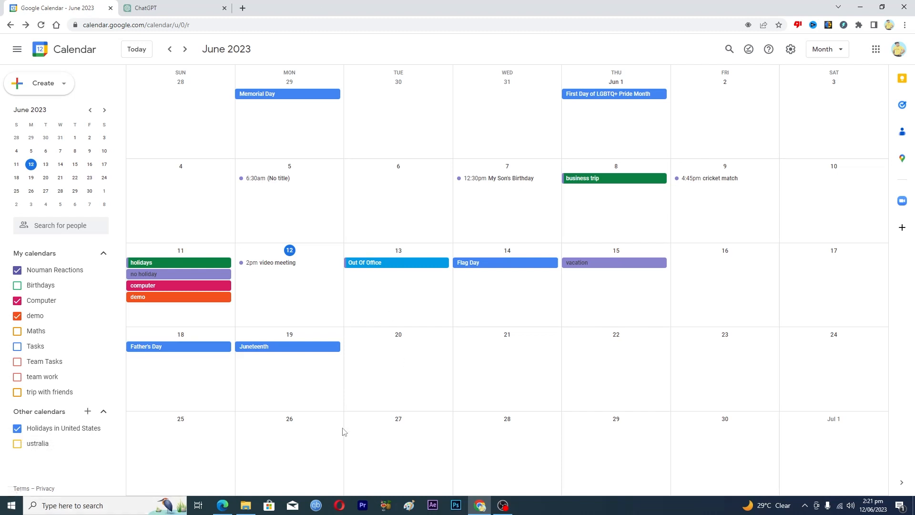
Start a new event on Friday, June 16 titled "focused work( do not disturb)", correcting the misspelled "donot".
left_click(717, 262)
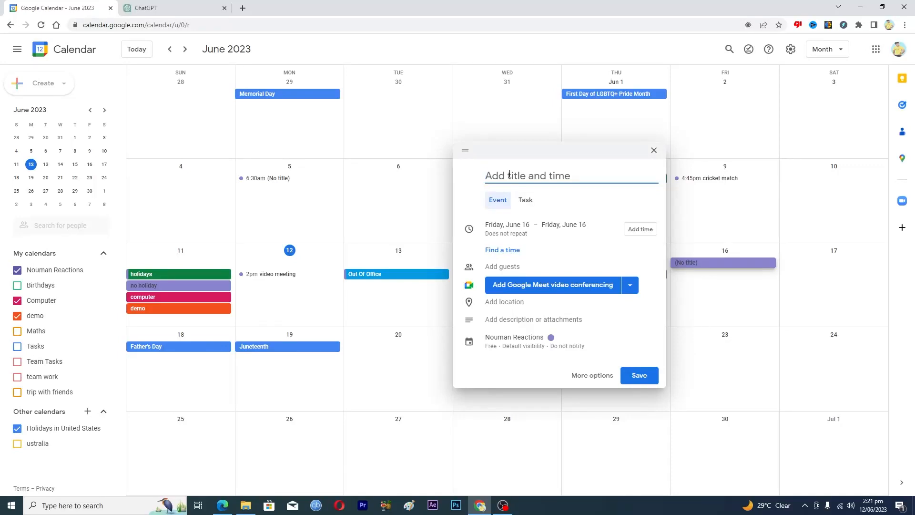
type("fo")
type("cused work")
type("(")
type(" done")
key("BackSpace")
key("BackSpace")
type("not ")
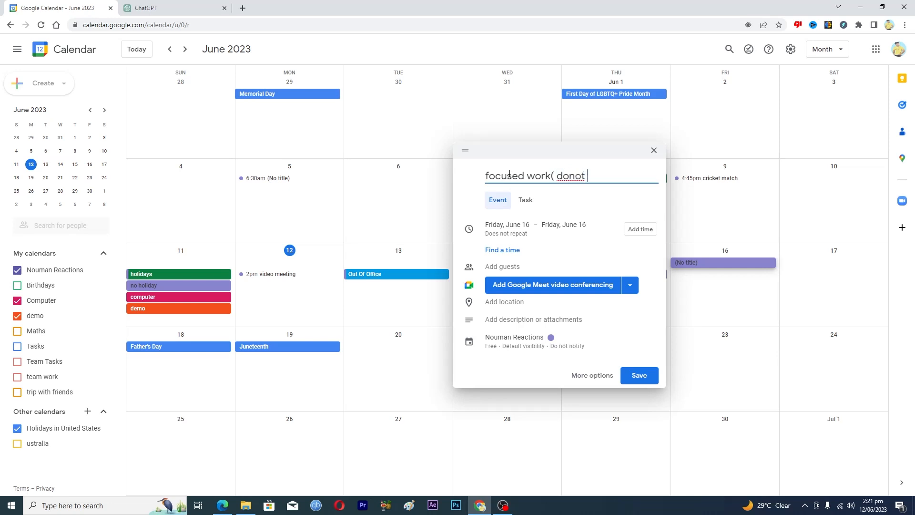
type("disturb")
right_click(570, 177)
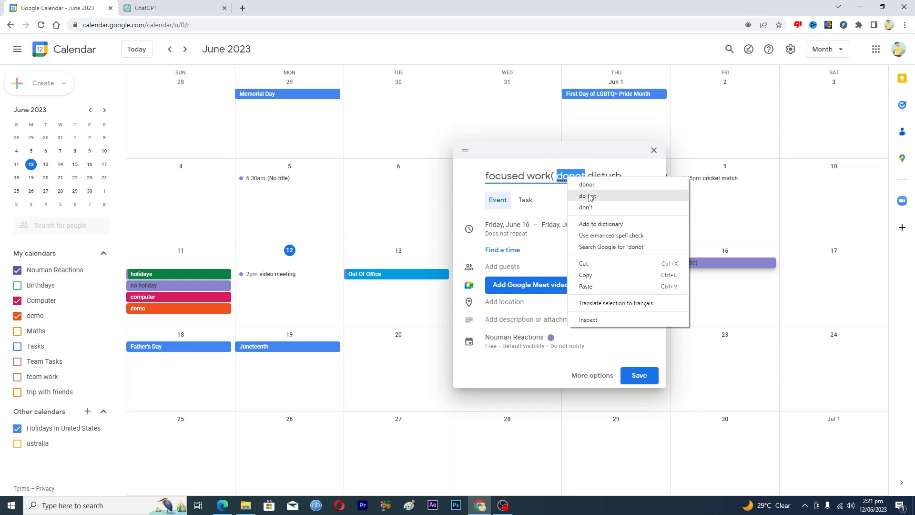
left_click(590, 196)
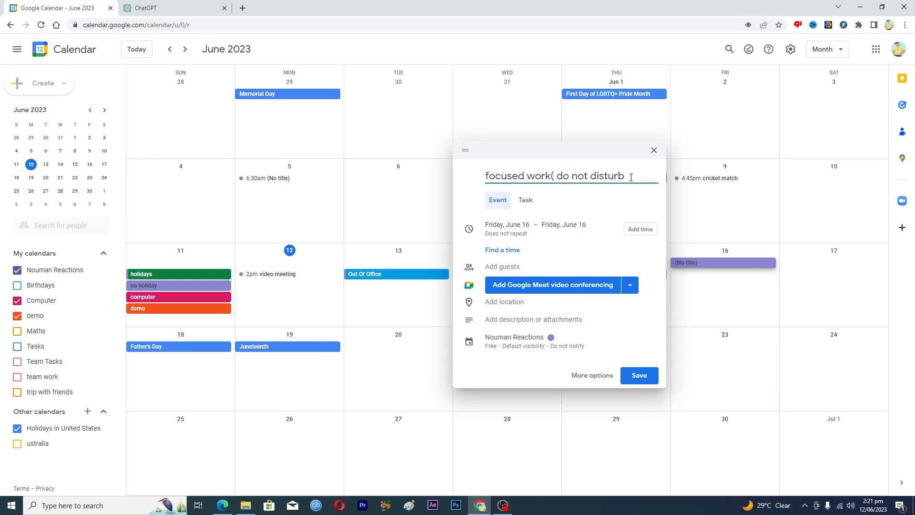
type(")")
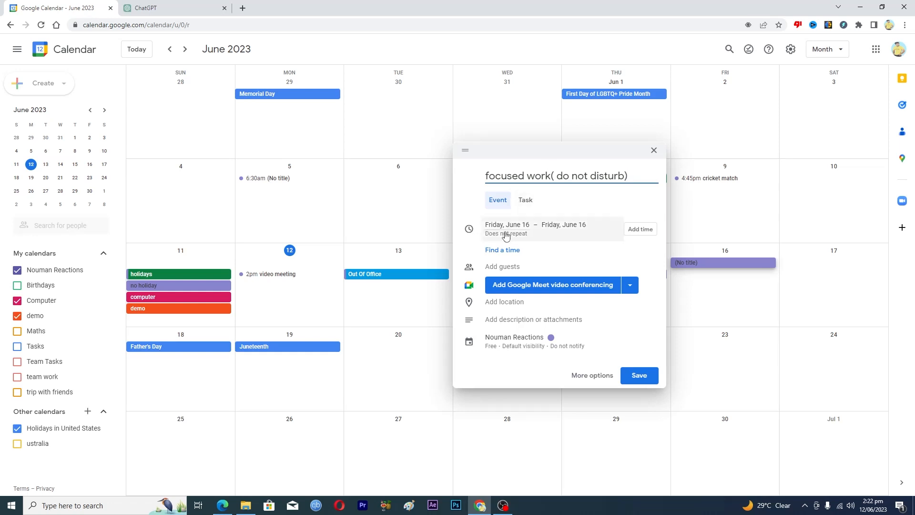
Add a time to the event, running from 3:00pm to 4:00pm.
left_click(639, 230)
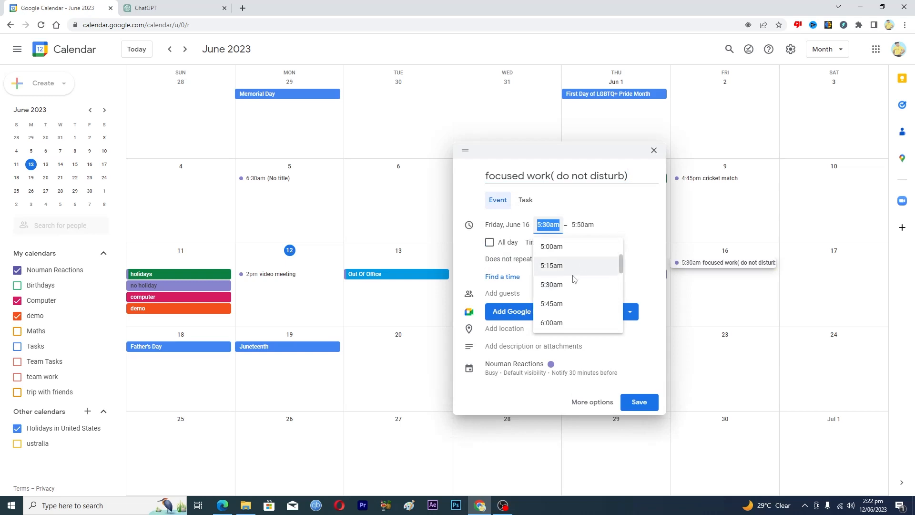
scroll(574, 288, "down", 14)
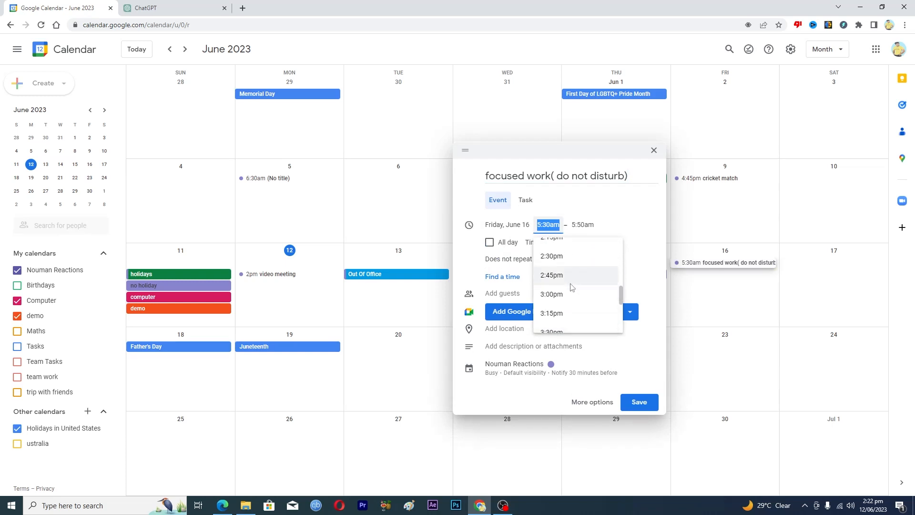
left_click(572, 286)
left_click(583, 225)
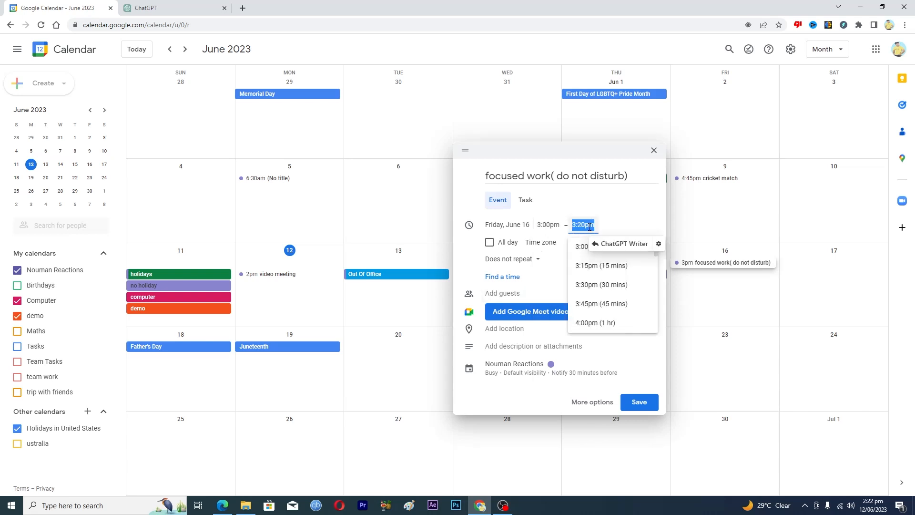
left_click(595, 275)
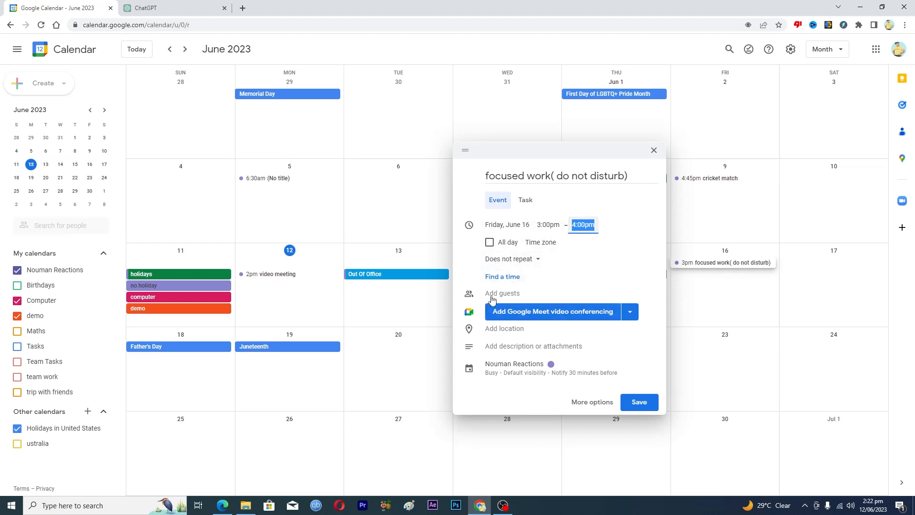
Try the event's Weekly on Friday, Monthly on the third Friday and Annually on June 16 repeat options.
left_click(537, 261)
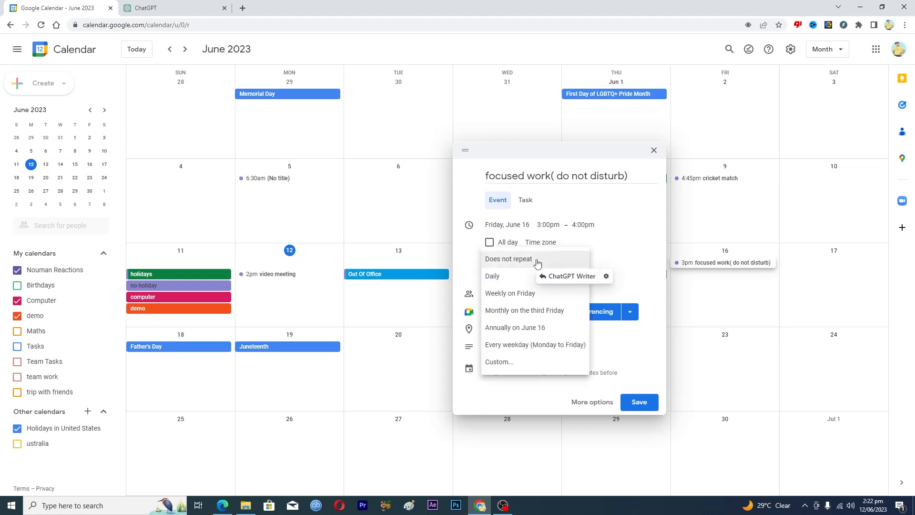
left_click(501, 294)
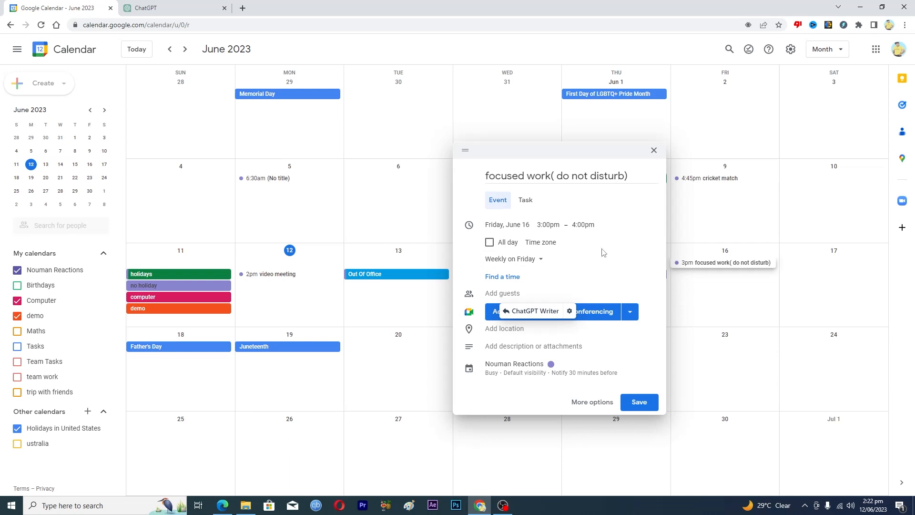
left_click(534, 260)
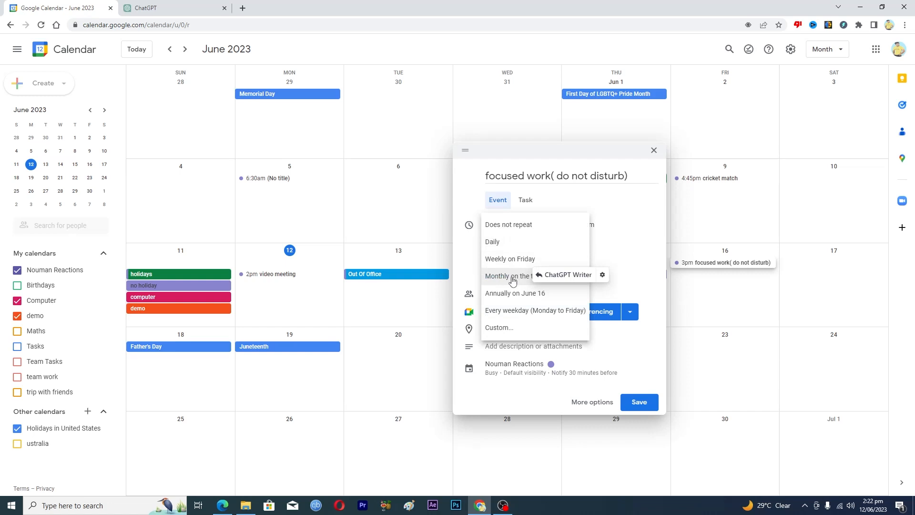
left_click(513, 277)
left_click(512, 262)
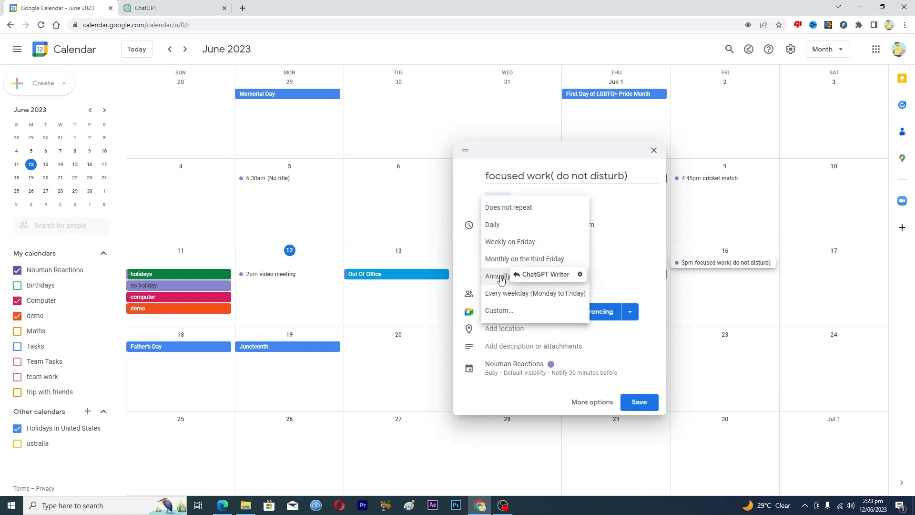
left_click(504, 276)
Set the event to repeat every weekday (Monday to Friday).
left_click(507, 262)
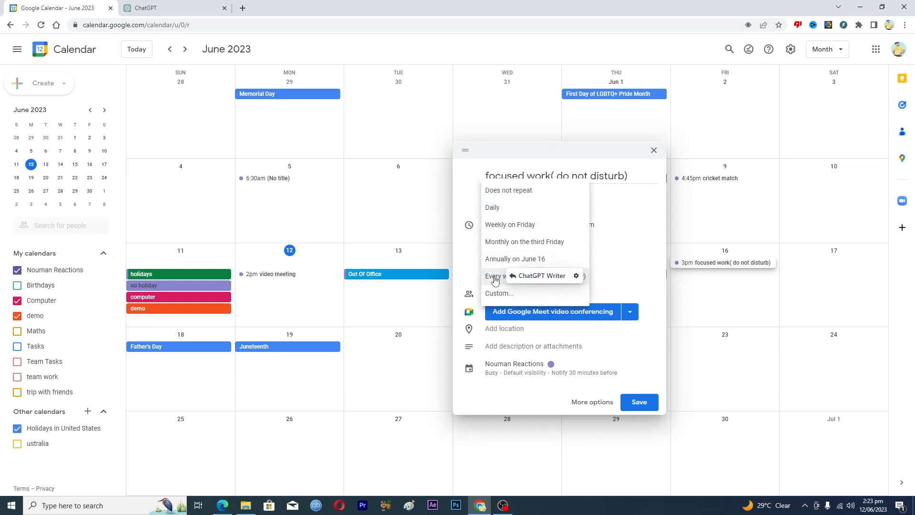
left_click(496, 281)
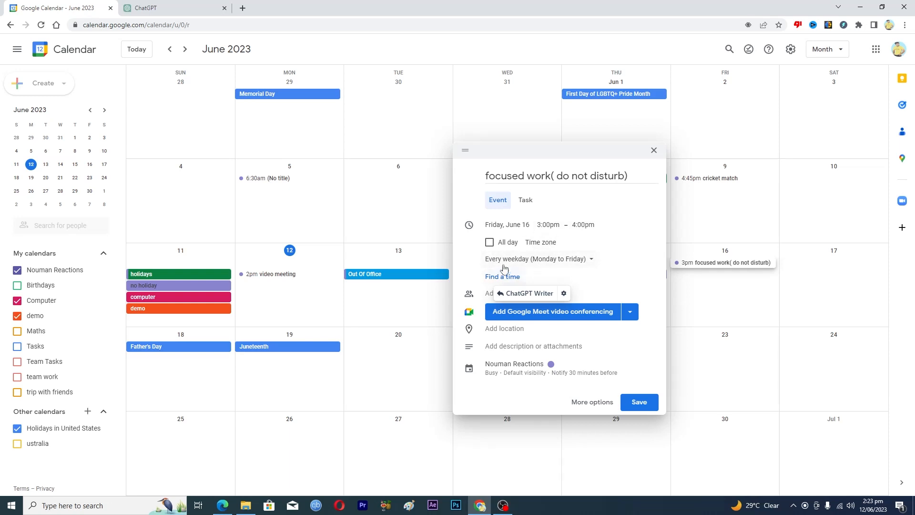
Add the event description "i am busy at this time please dont disturb me".
left_click(488, 293)
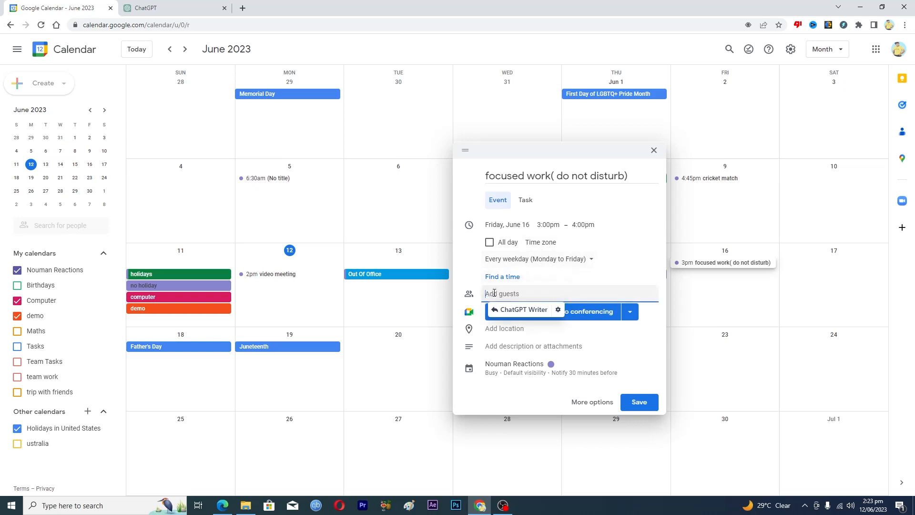
left_click(502, 329)
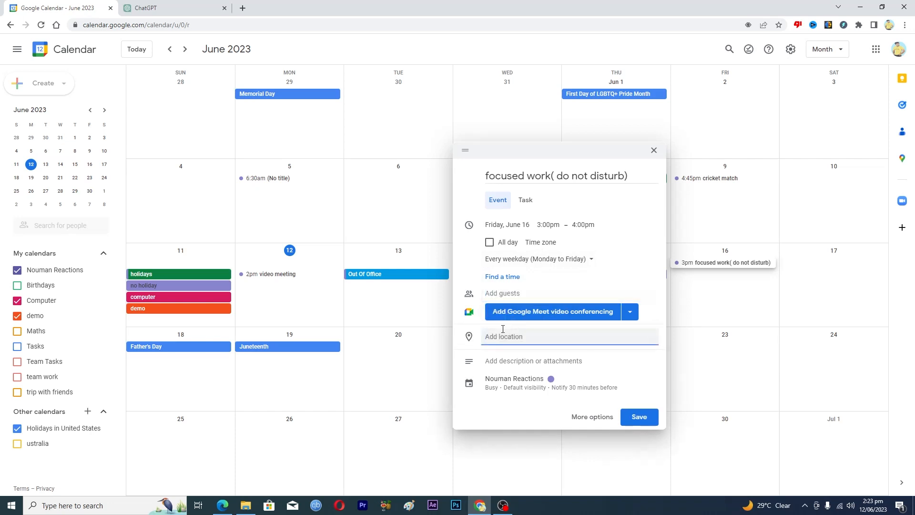
left_click(501, 361)
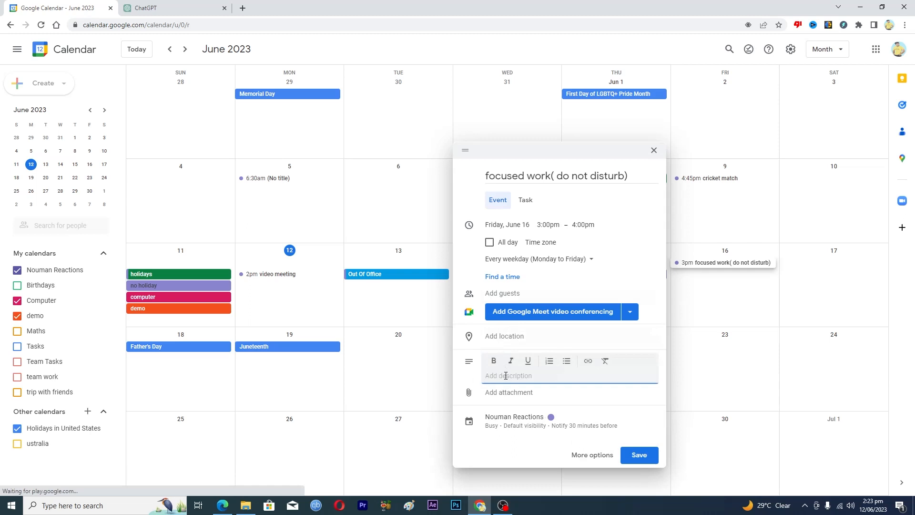
type("i am busy at this time please dont distu")
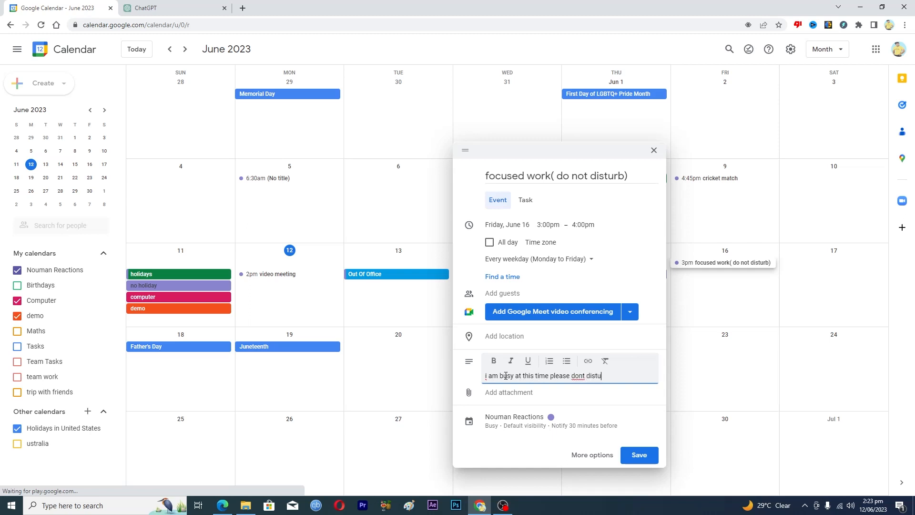
type("rb me")
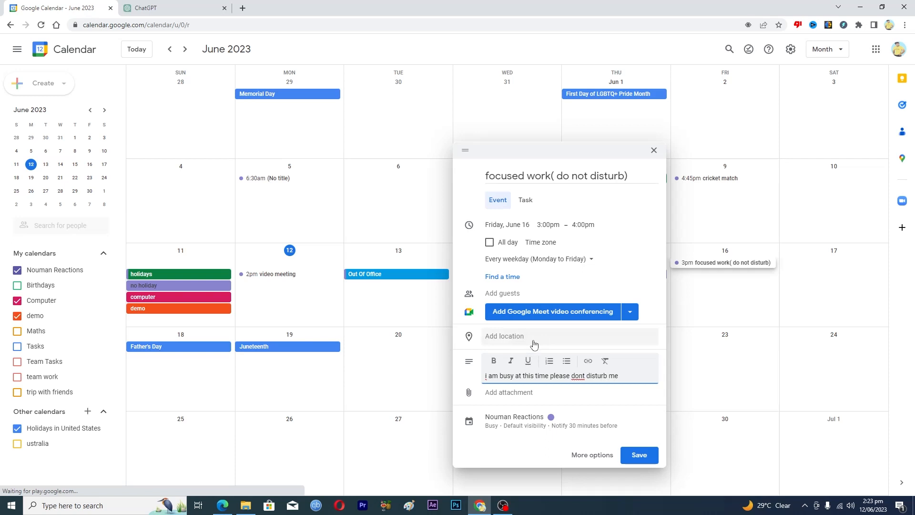
left_click(484, 376)
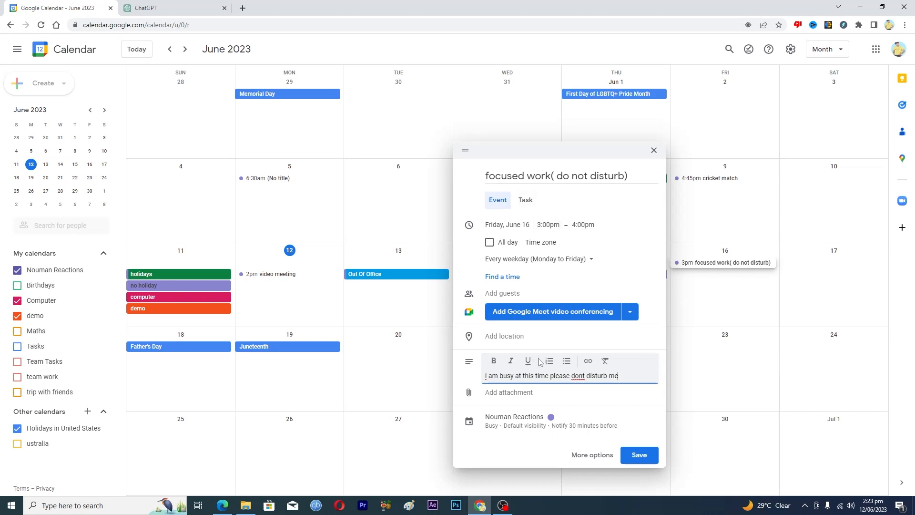
Look through the event's calendar choices and try the Free availability option, returning it to Busy.
left_click(522, 420)
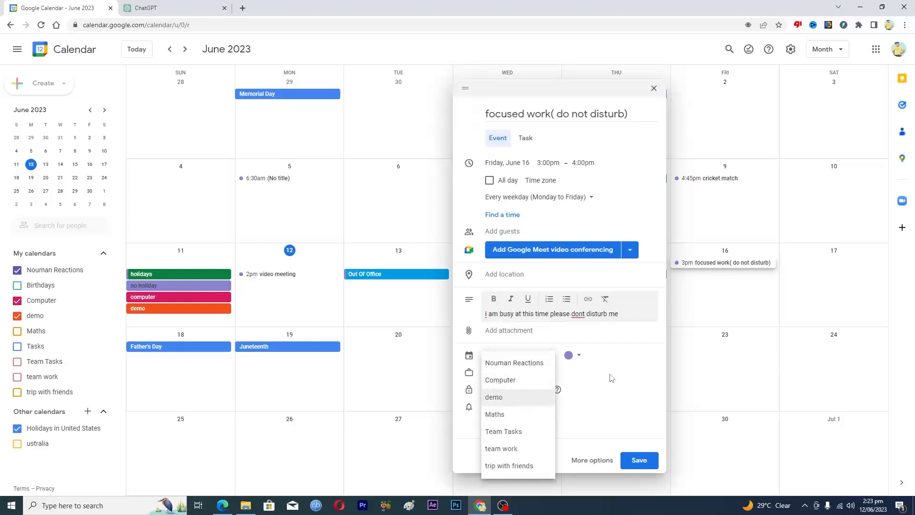
left_click(633, 373)
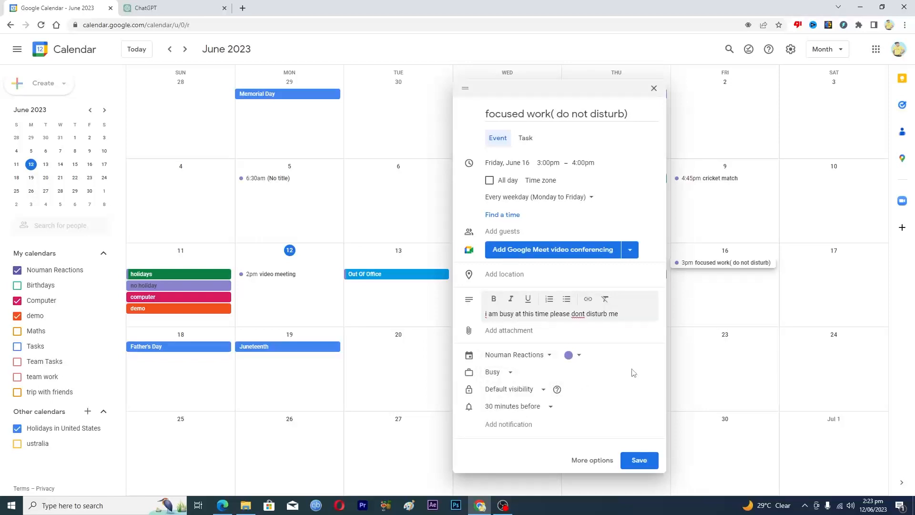
left_click(509, 376)
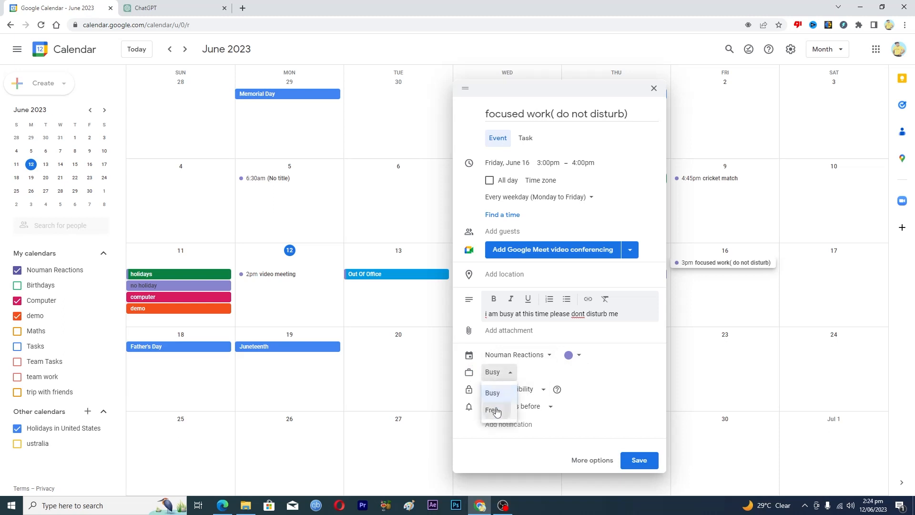
left_click(496, 411)
left_click(495, 373)
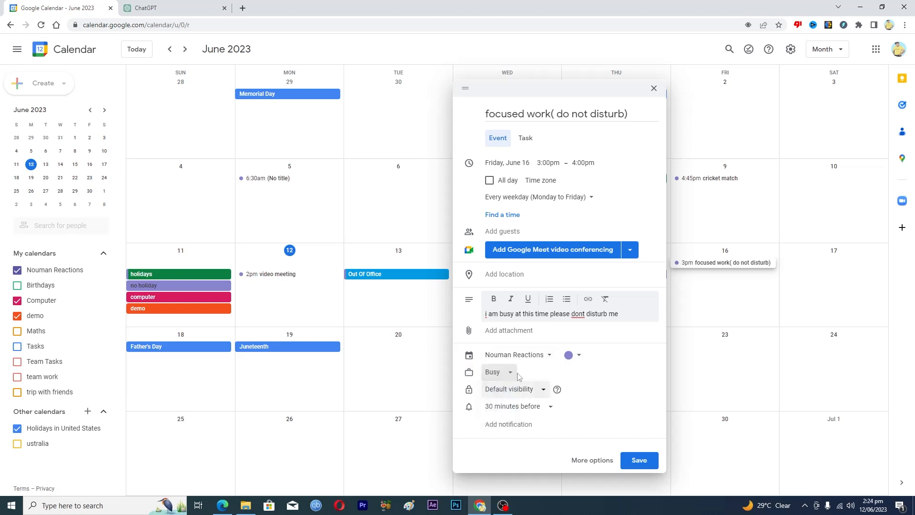
Set the event's visibility to Public and save the event.
left_click(540, 391)
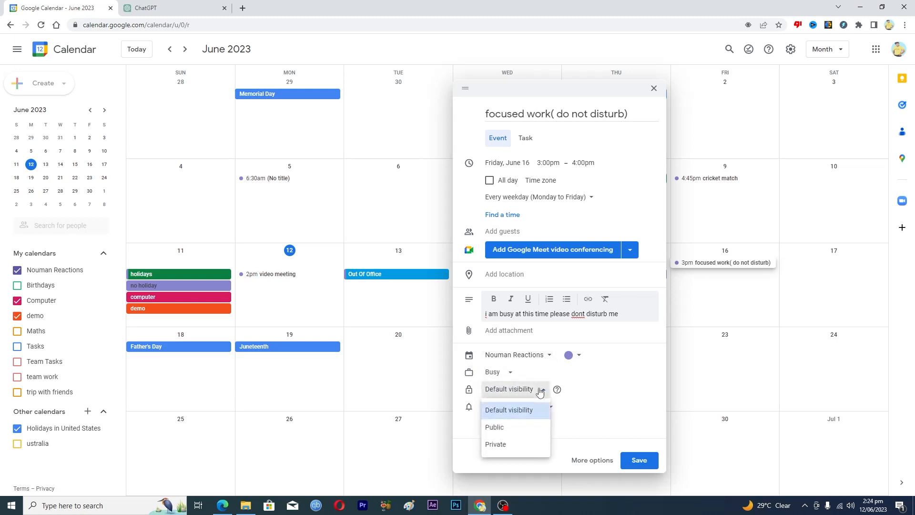
left_click(499, 428)
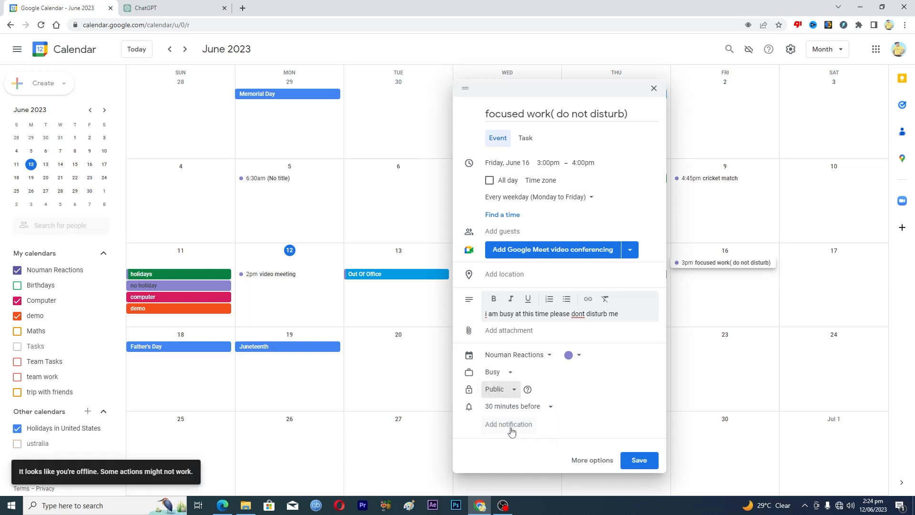
left_click(634, 459)
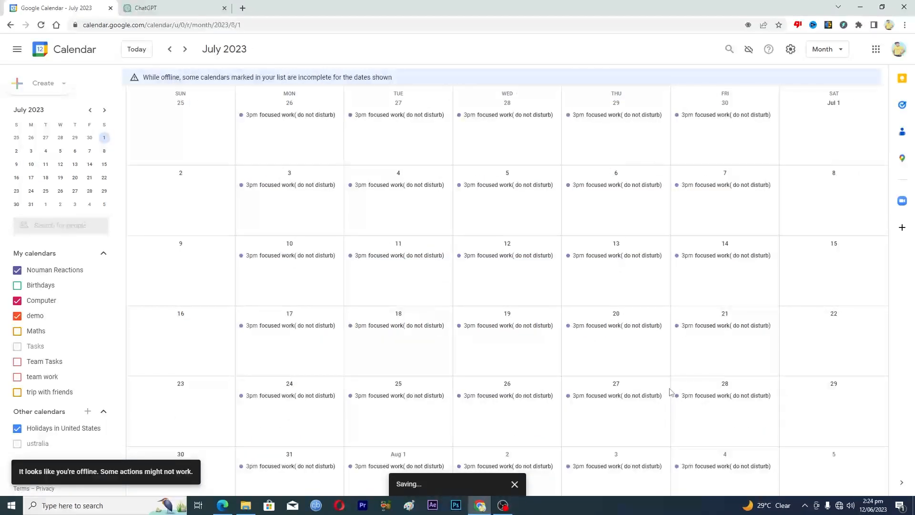
Check the recurring focused work events in July and August 2023, and return to June.
key("n")
key("n")
key("p")
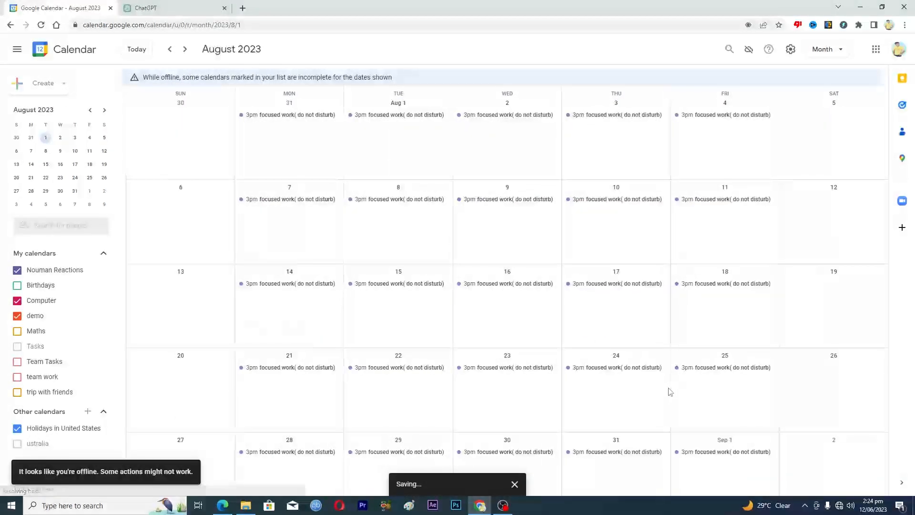
key("p")
key("p")
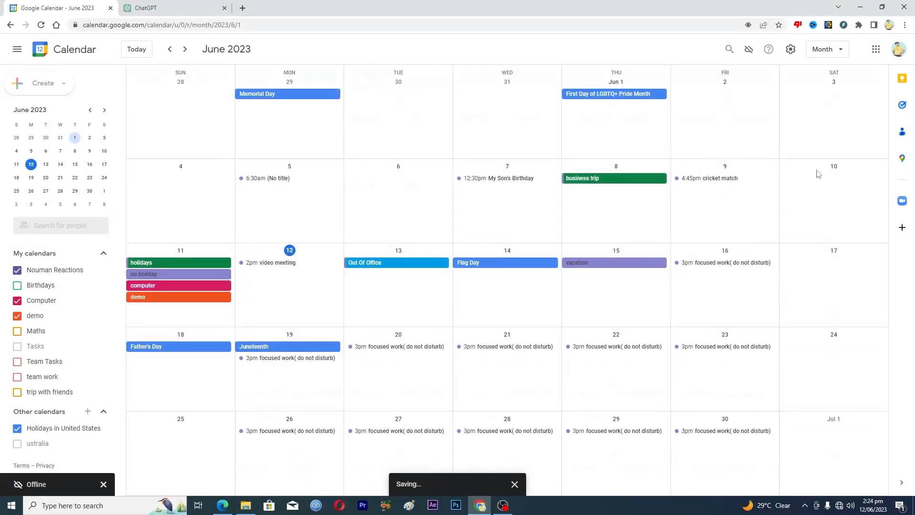
double_click(429, 11)
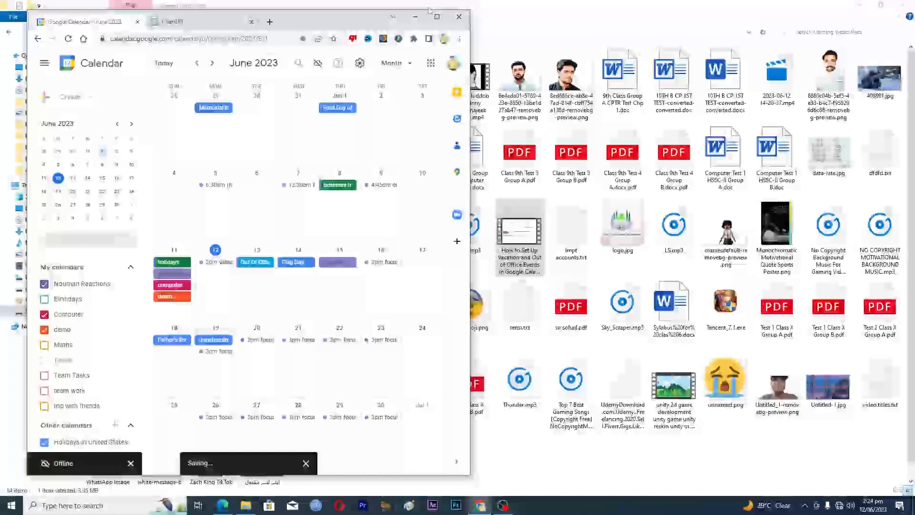
double_click(432, 11)
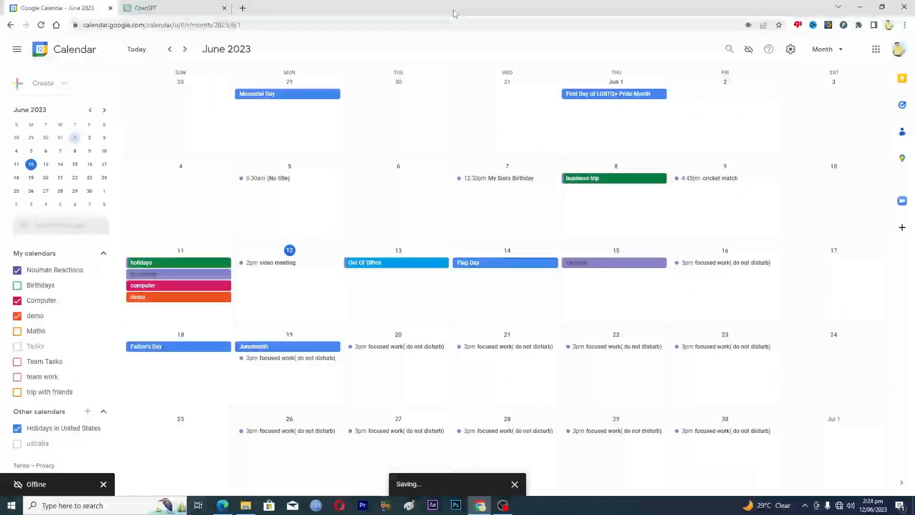